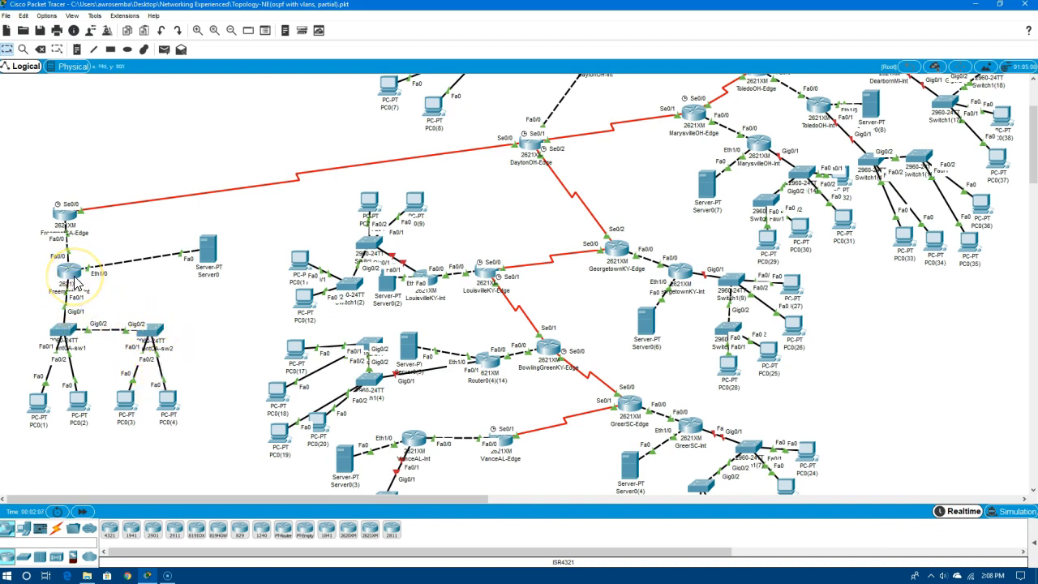
# - Enter privileged mode on the FreemontCA-Int router and display its running configuration with show run to examine the interface settings
pyautogui.moveTo(75, 279)
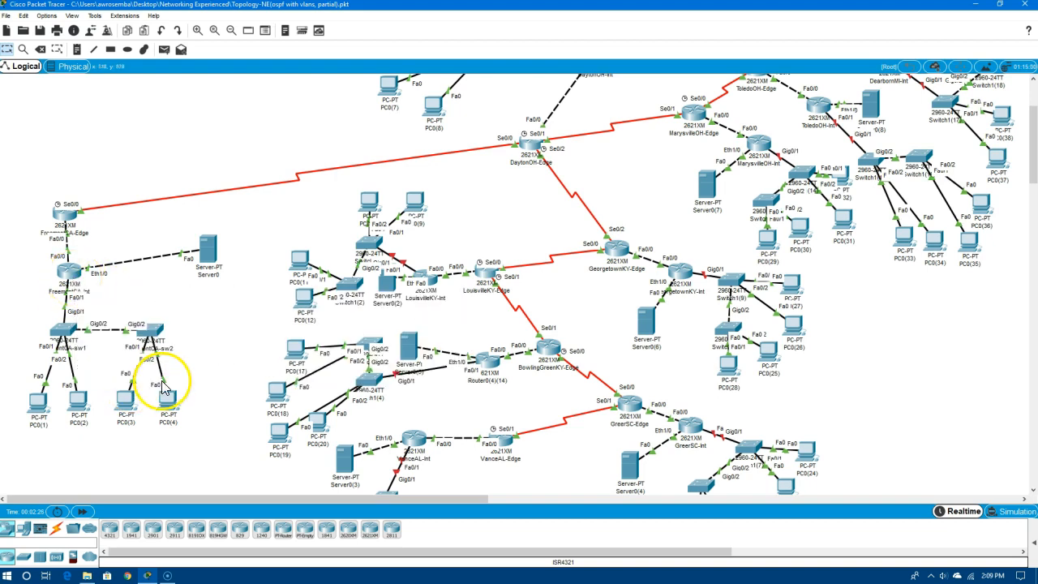
pyautogui.click(68, 274)
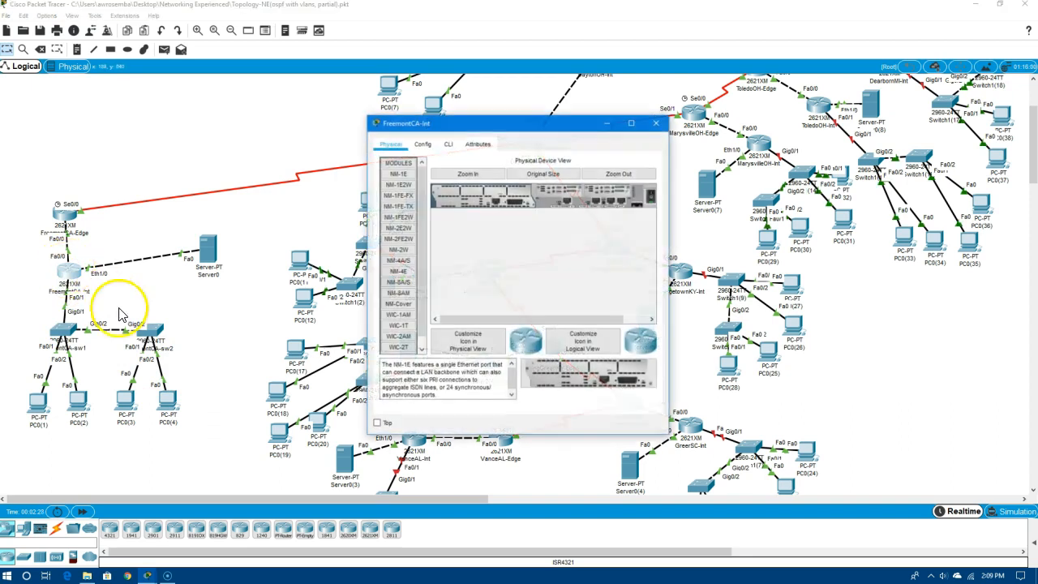
pyautogui.click(449, 146)
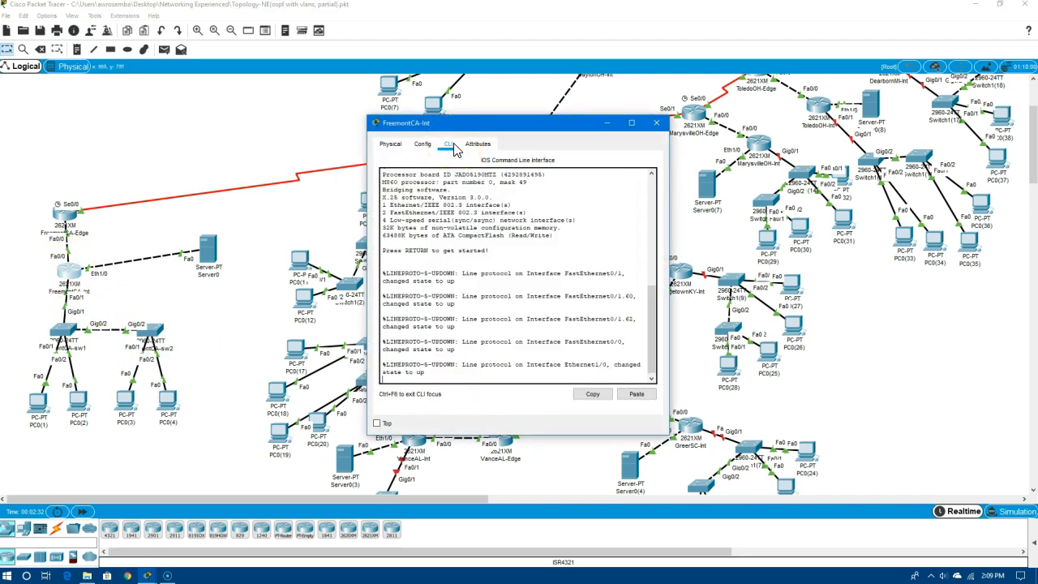
pyautogui.press('Return')
pyautogui.write('en')
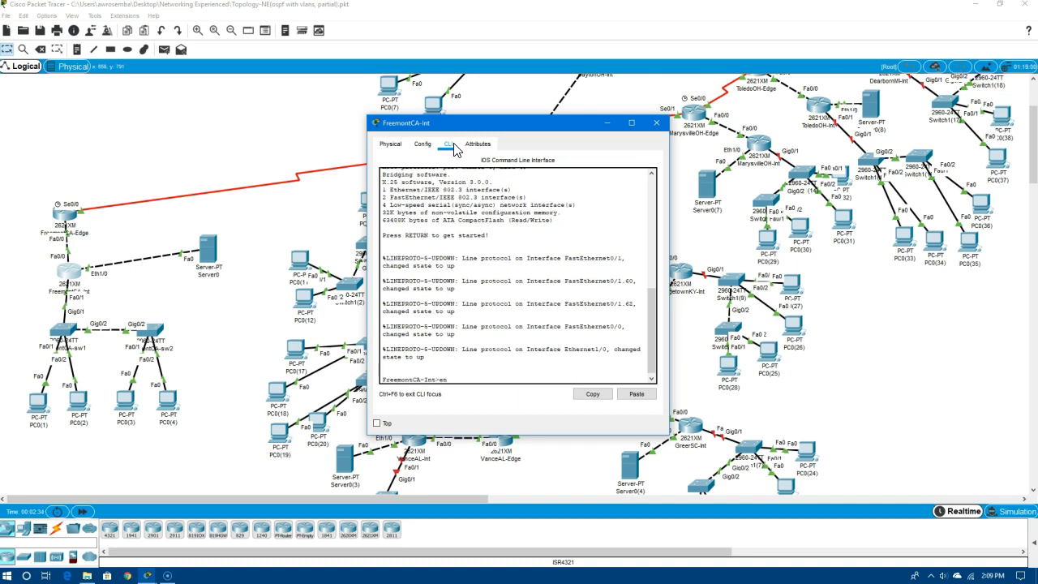
pyautogui.press('Return')
pyautogui.write('show')
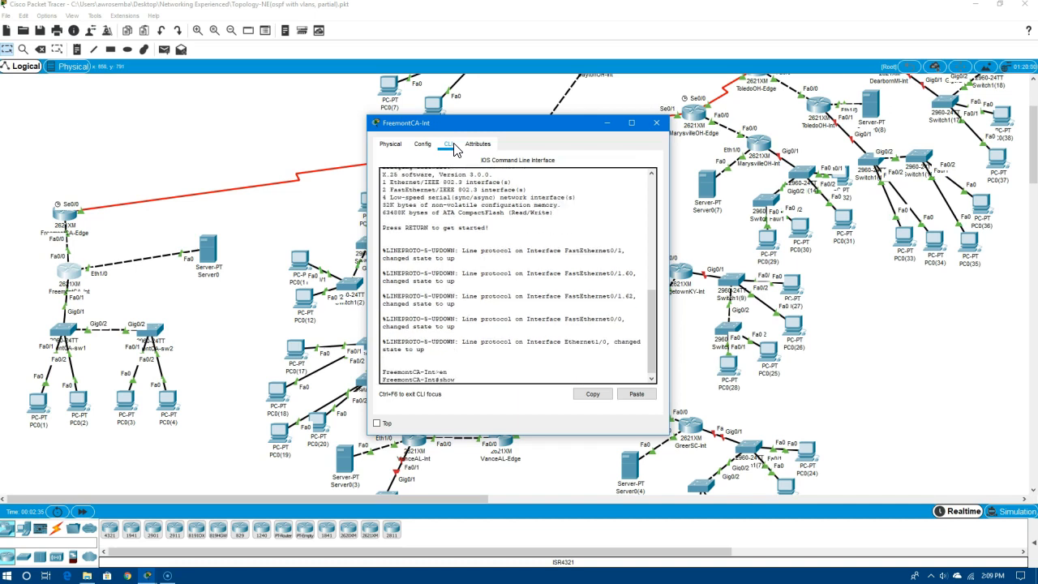
pyautogui.write(' run')
pyautogui.press('Return')
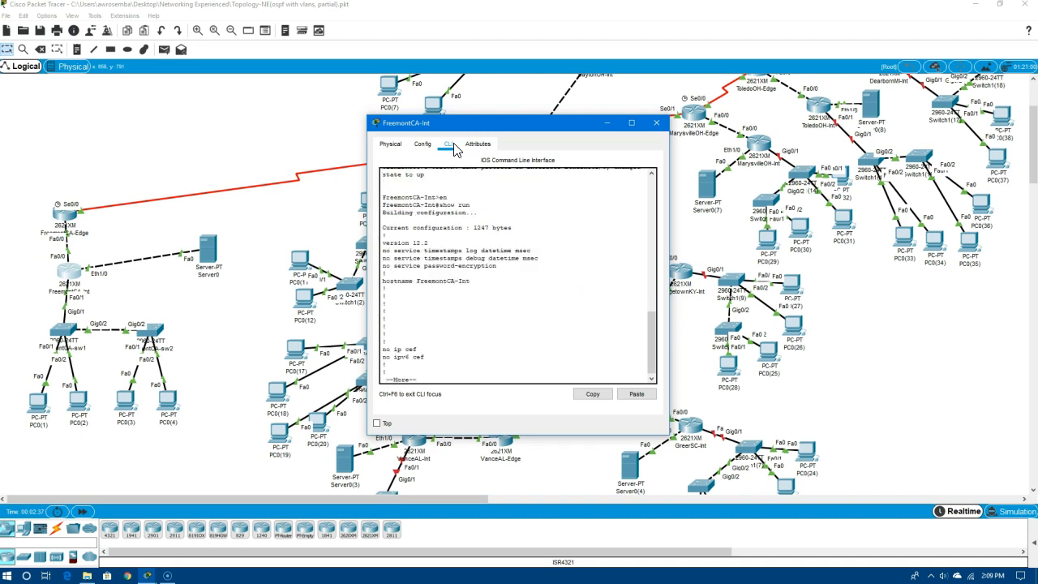
pyautogui.press('space')
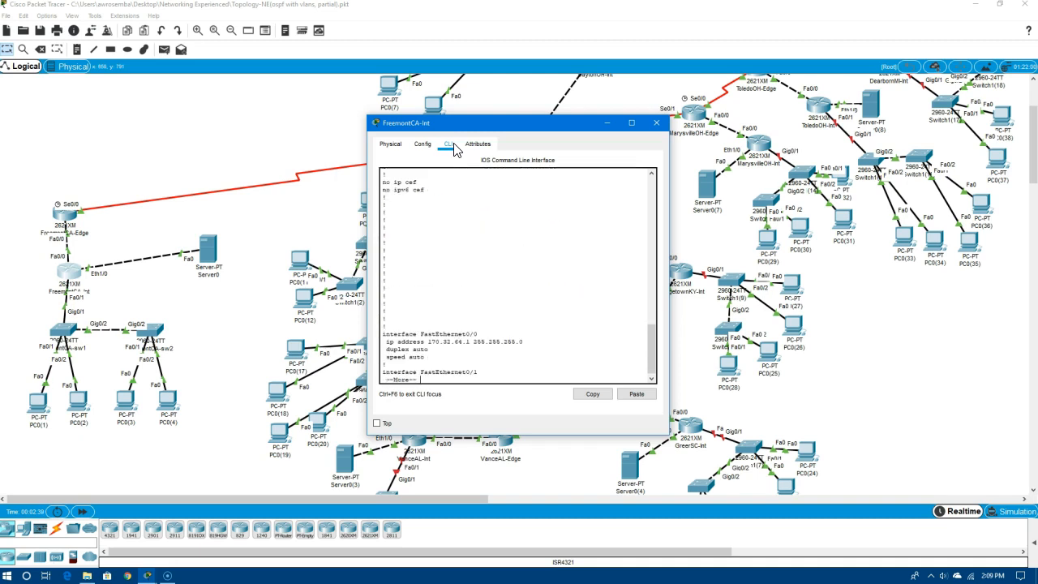
pyautogui.press('space')
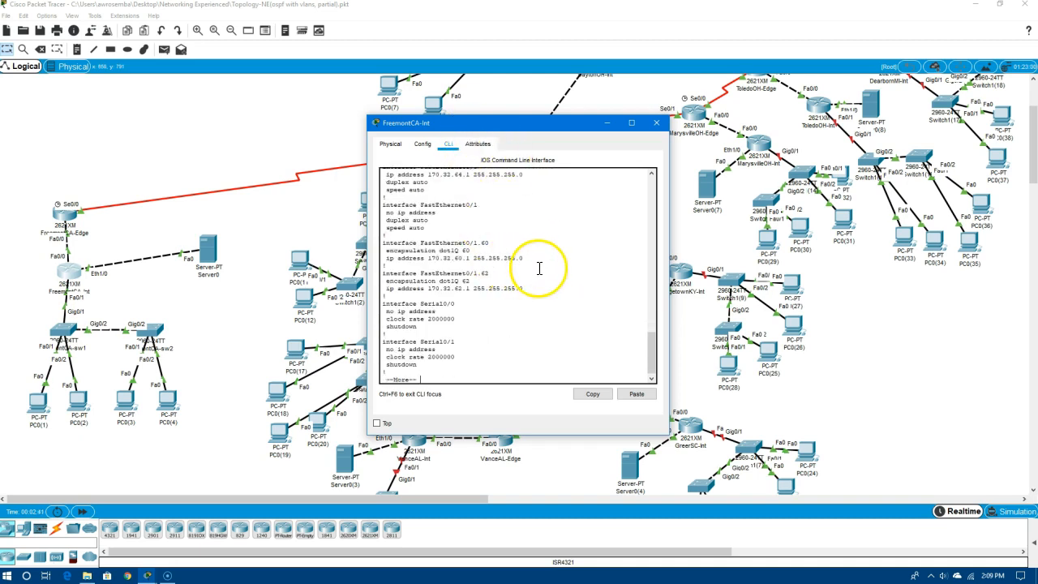
pyautogui.click(470, 272)
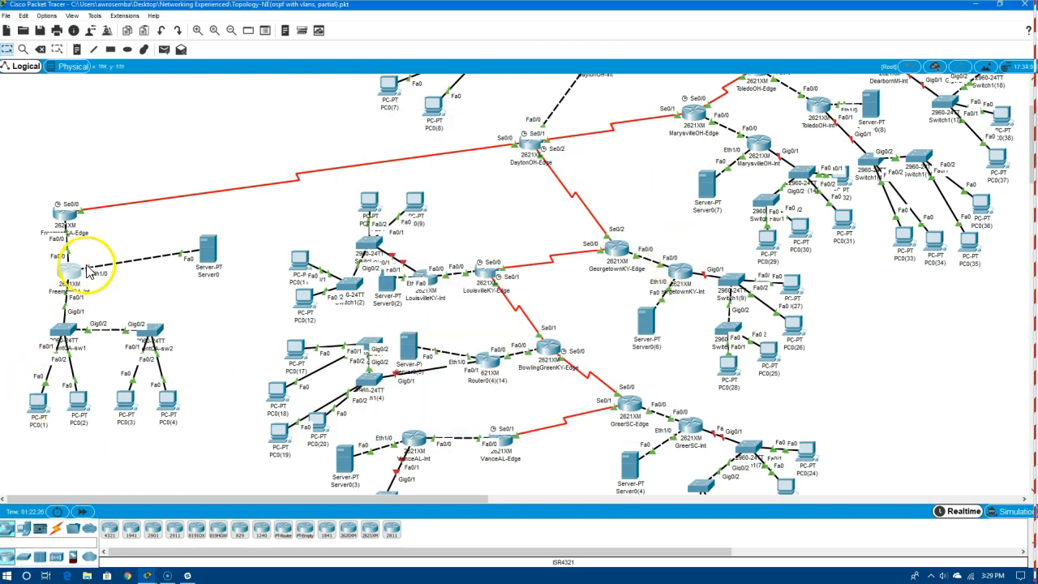
# - In FreemontCA-Int's global configuration mode, add the entry access-list 1 deny 170.32.60.0 0.0.0.255
pyautogui.click(88, 270)
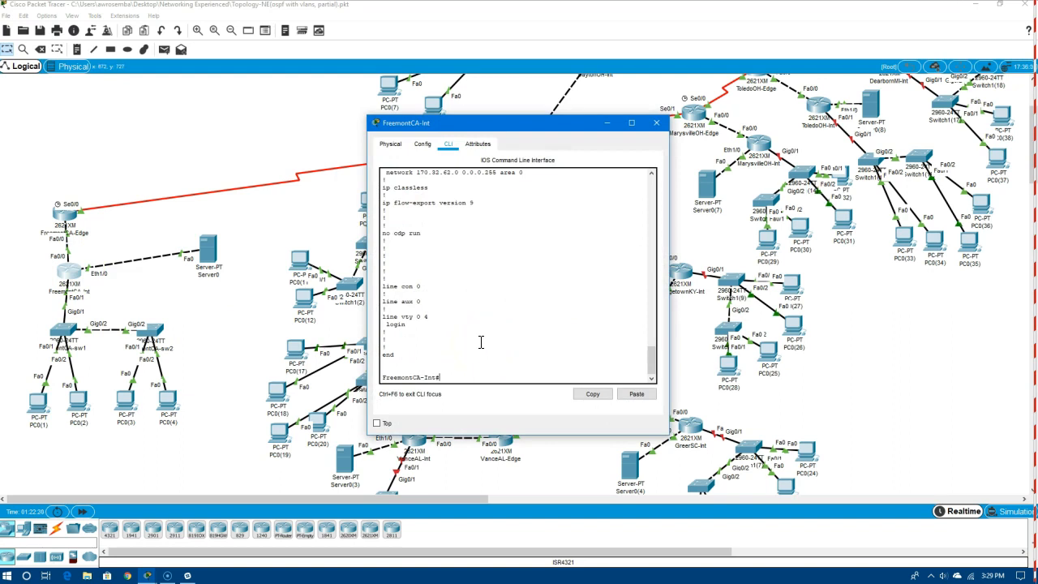
pyautogui.write('conf t')
pyautogui.press('Return')
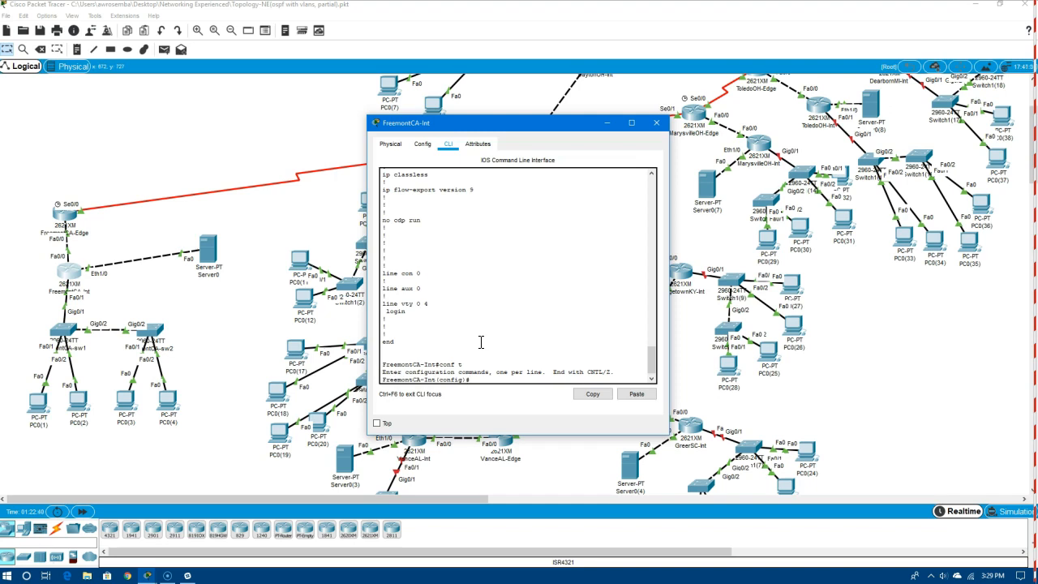
pyautogui.write('access-list')
pyautogui.write(' 2')
pyautogui.write('1')
pyautogui.write(' deny')
pyautogui.press('BackSpace')
pyautogui.press('BackSpace')
pyautogui.press('BackSpace')
pyautogui.write('ny 170')
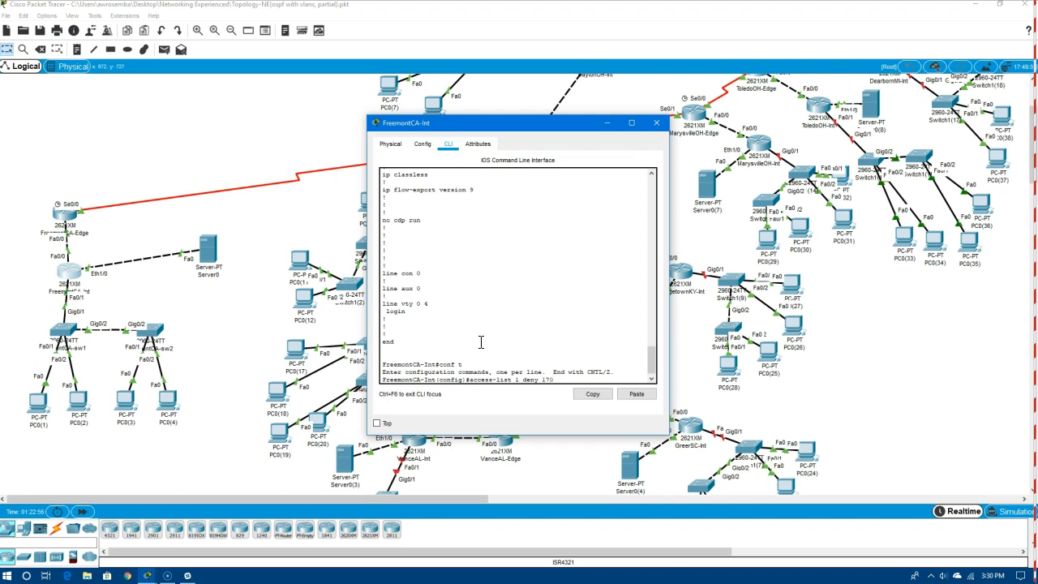
pyautogui.write('.32.60.0')
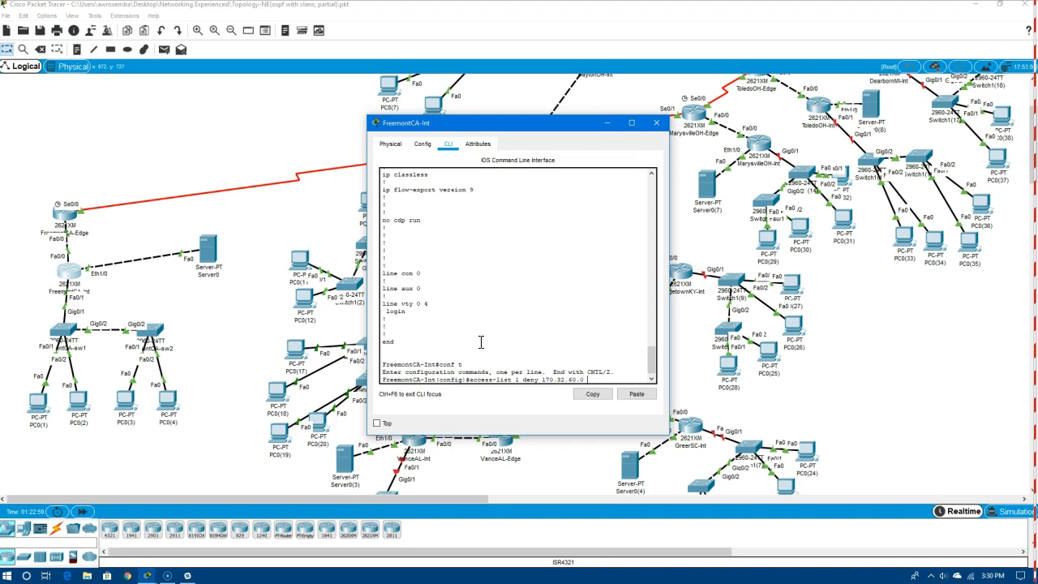
pyautogui.write(' 0.0.0.255')
pyautogui.press('Return')
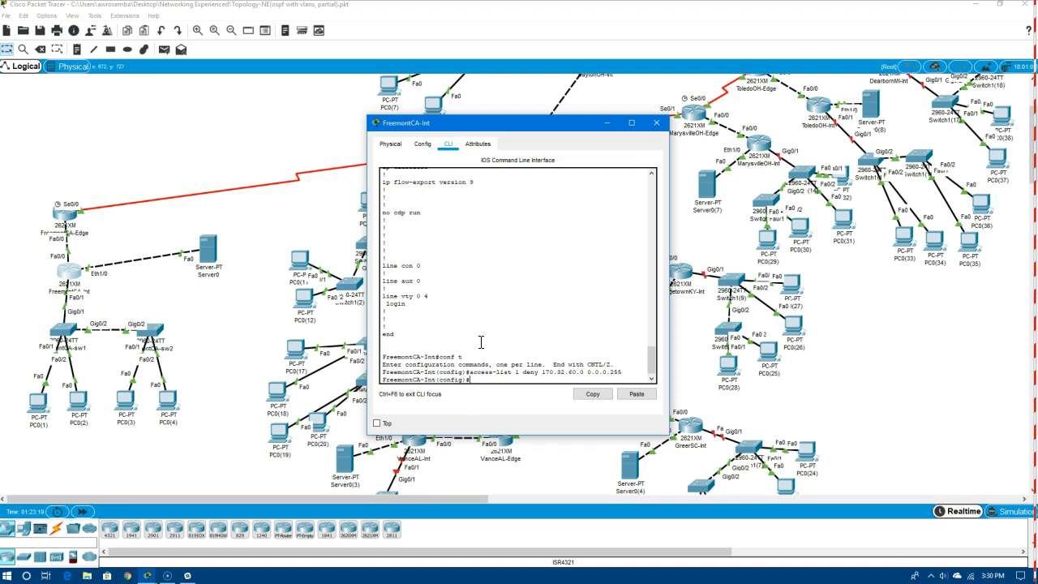
# - Add the entry access-list 1 permit any to allow all remaining traffic
pyautogui.write('access-list 1 permit any')
pyautogui.press('Return')
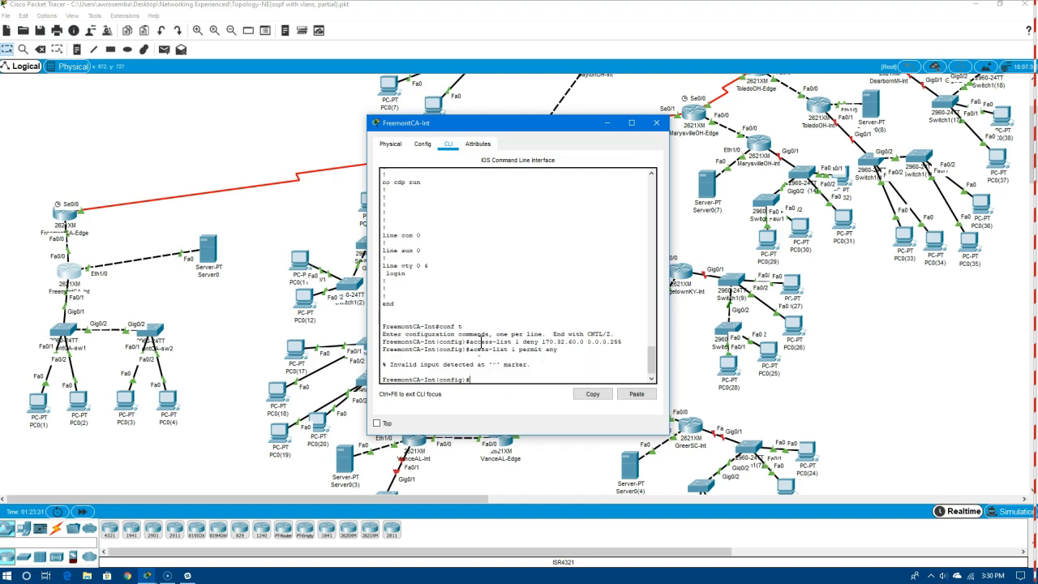
pyautogui.press('Up')
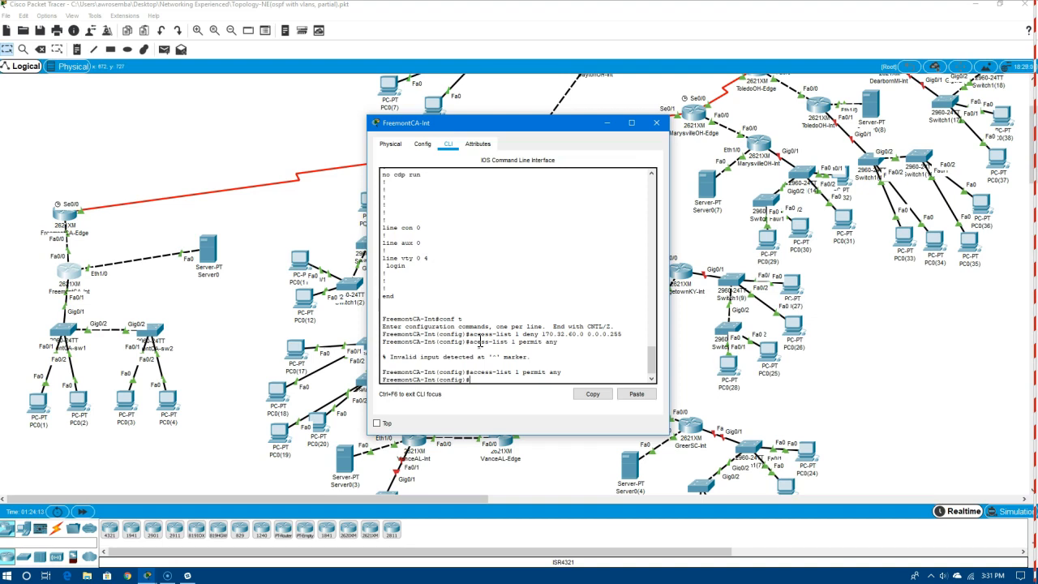
# - Apply access list 1 outbound on subinterface fa0/1.62 with ip access-group 1 out
pyautogui.write('int')
pyautogui.write(' fa0')
pyautogui.write('/1')
pyautogui.write('.60')
pyautogui.press('Return')
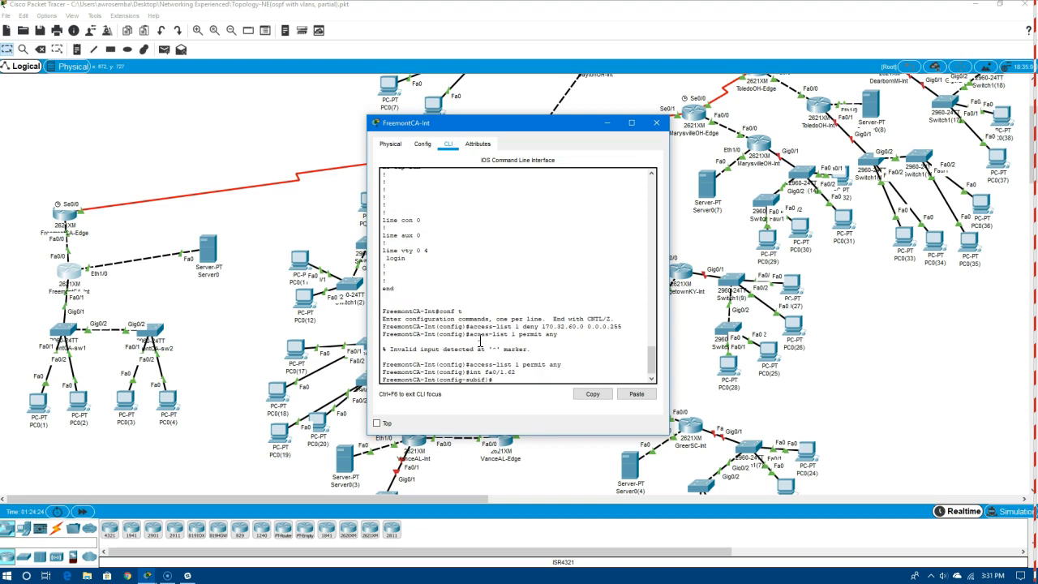
pyautogui.write('ip access-group 1 out')
pyautogui.press('Return')
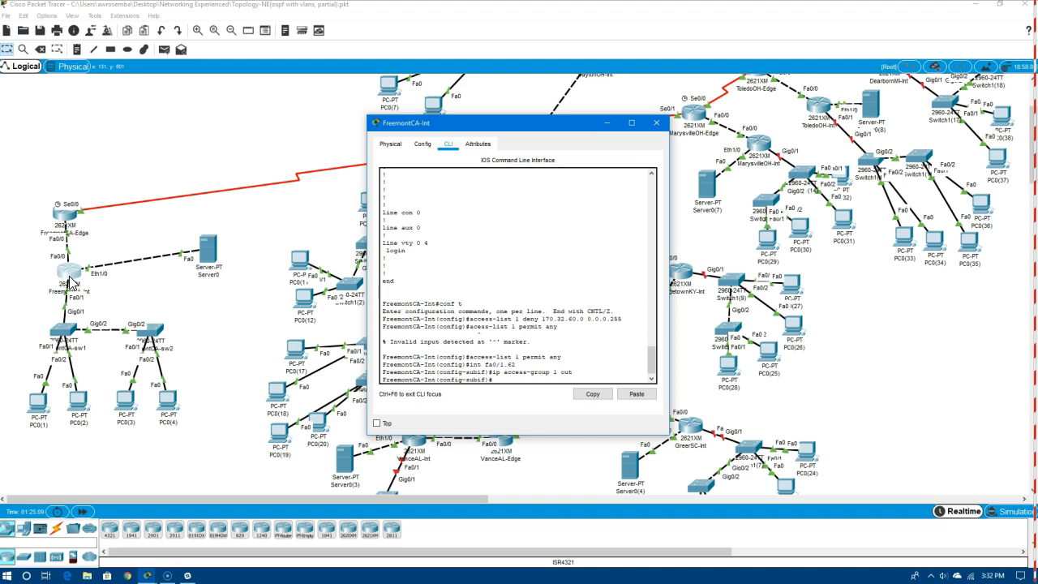
# - Remove the outbound access list from subinterface fa0/1.62 with no ip access-group 1 out
pyautogui.click(67, 290)
pyautogui.click(81, 400)
pyautogui.write('o')
pyautogui.press('Up')
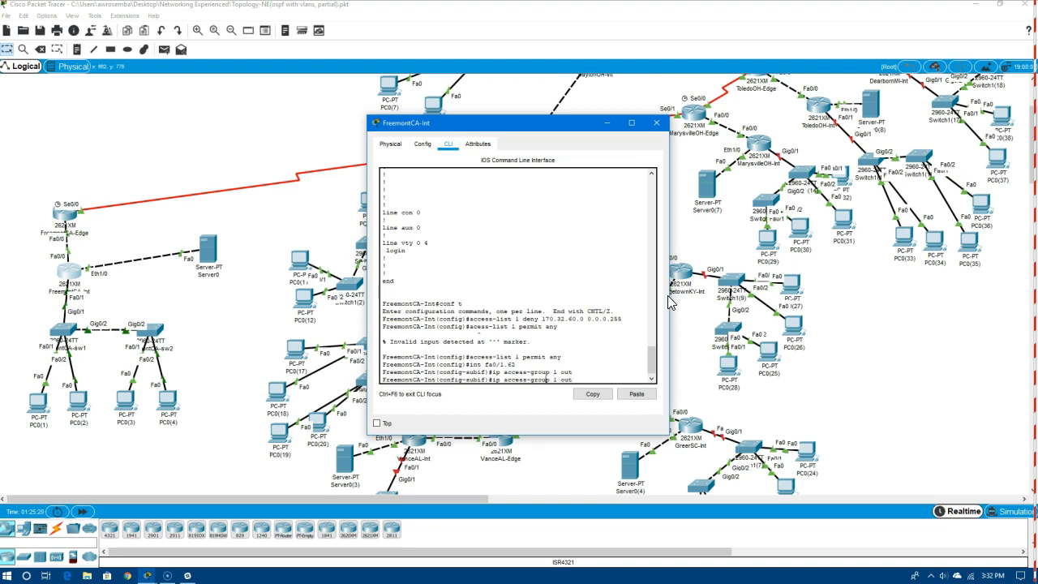
pyautogui.press('Home')
pyautogui.write('no')
pyautogui.press('Return')
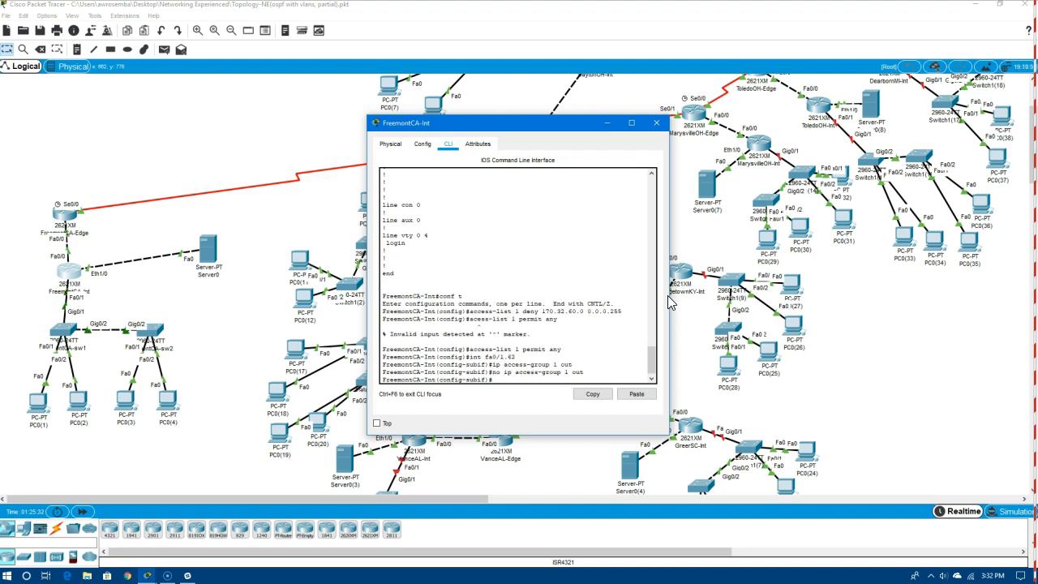
# - Test connectivity from PC0(1) by pinging 170.32.62.2 without the access list applied
pyautogui.click(36, 406)
pyautogui.press('Up')
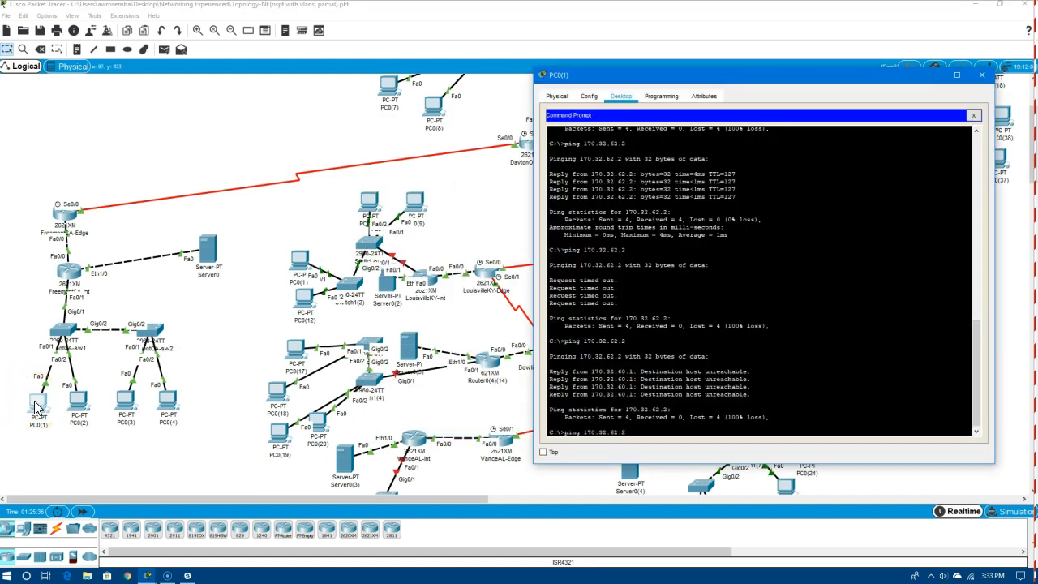
pyautogui.press('Return')
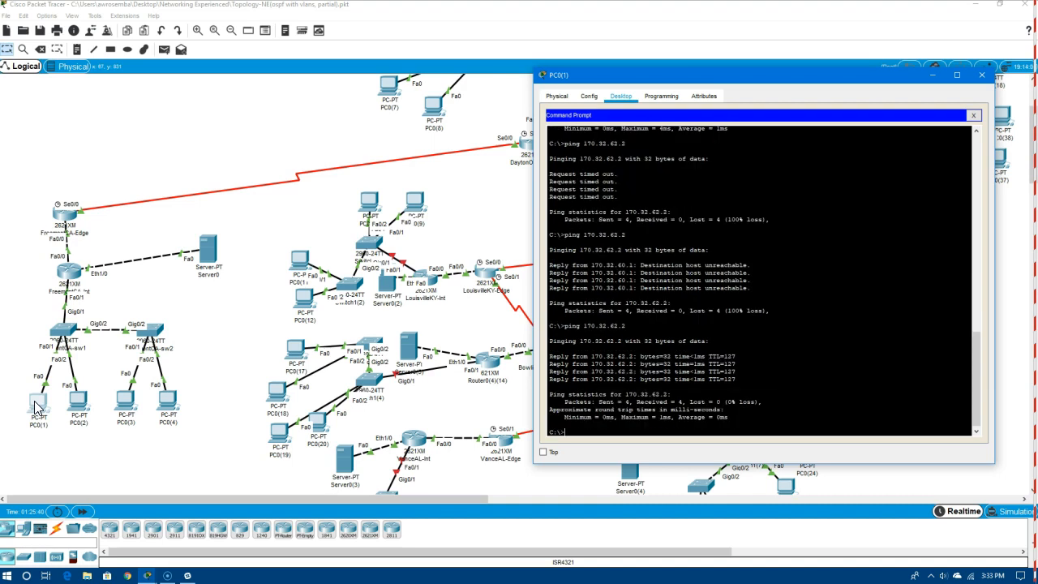
# - Reapply access list 1 outbound on FreemontCA-Int's fa0/1.62 subinterface with ip access-group 1 out
pyautogui.click(69, 275)
pyautogui.press('Up')
pyautogui.press('Up')
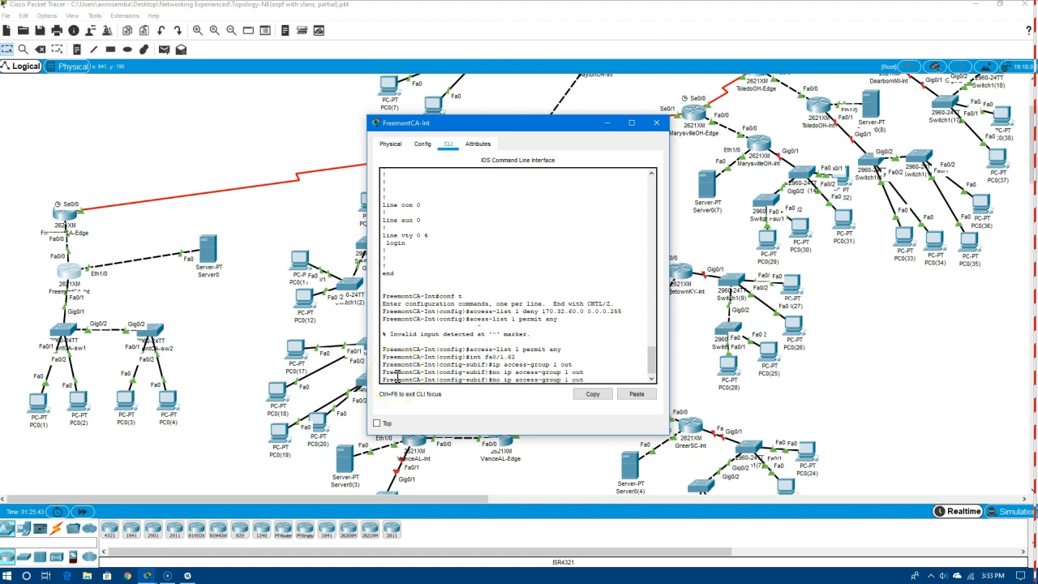
pyautogui.press('Return')
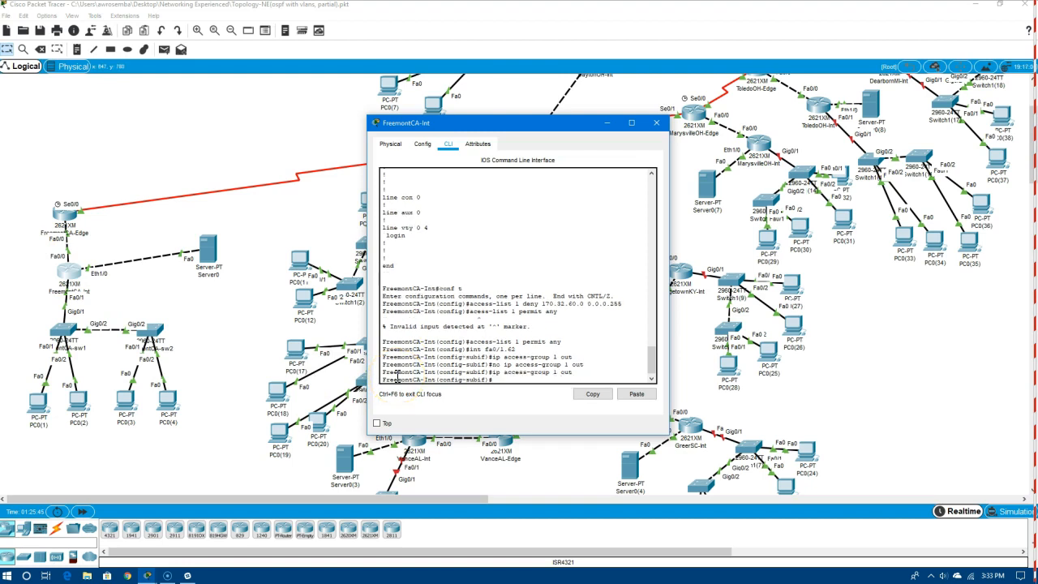
# - Repeat the ping to 170.32.62.2 from PC0(1) with the access list active and compare its replies with the earlier pings
pyautogui.click(36, 401)
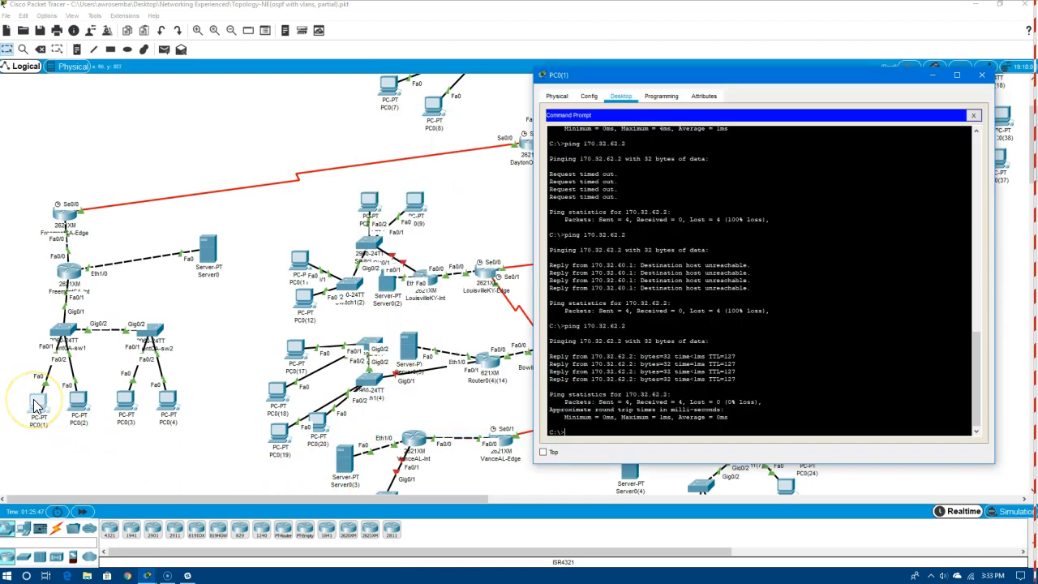
pyautogui.press('Up')
pyautogui.press('Return')
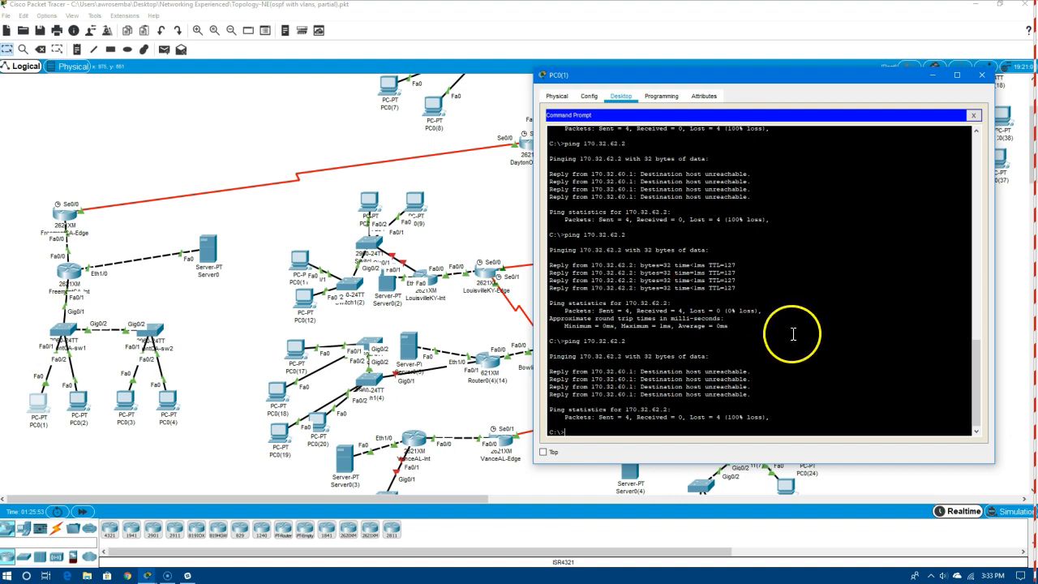
pyautogui.moveTo(980, 361); pyautogui.dragTo(974, 310)
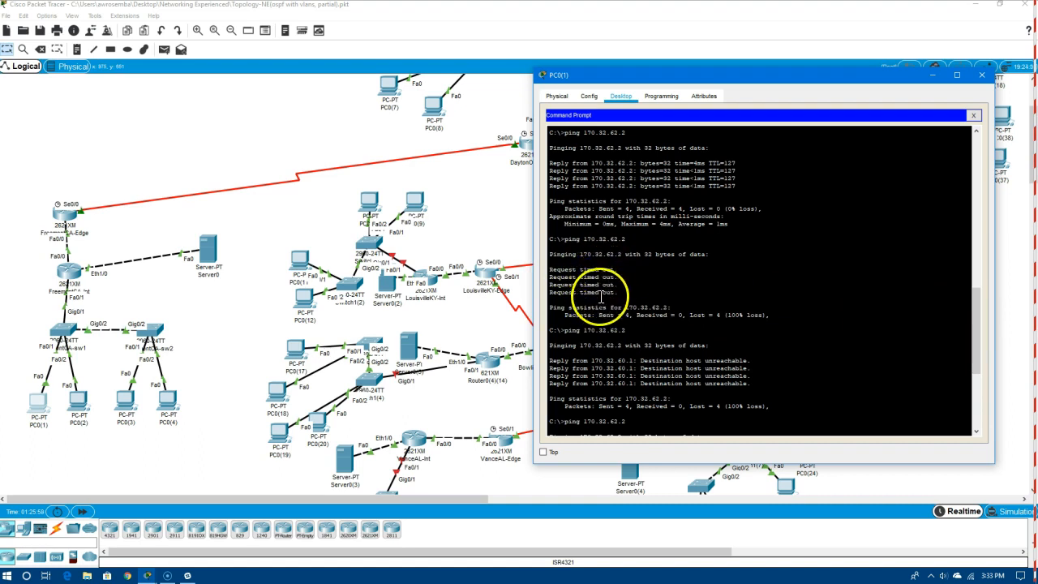
pyautogui.moveTo(980, 330); pyautogui.dragTo(979, 390)
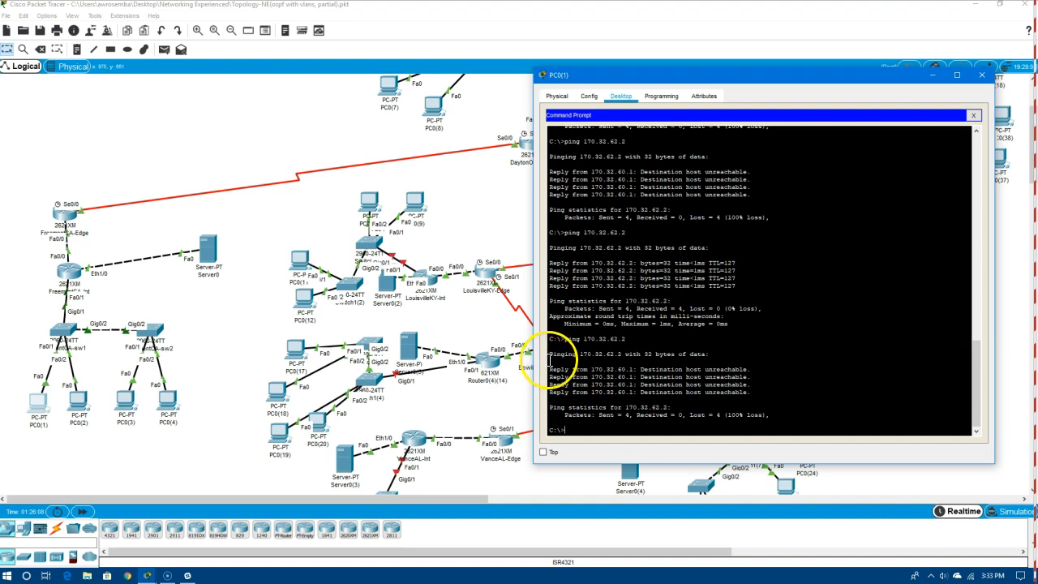
pyautogui.moveTo(551, 369); pyautogui.dragTo(746, 390)
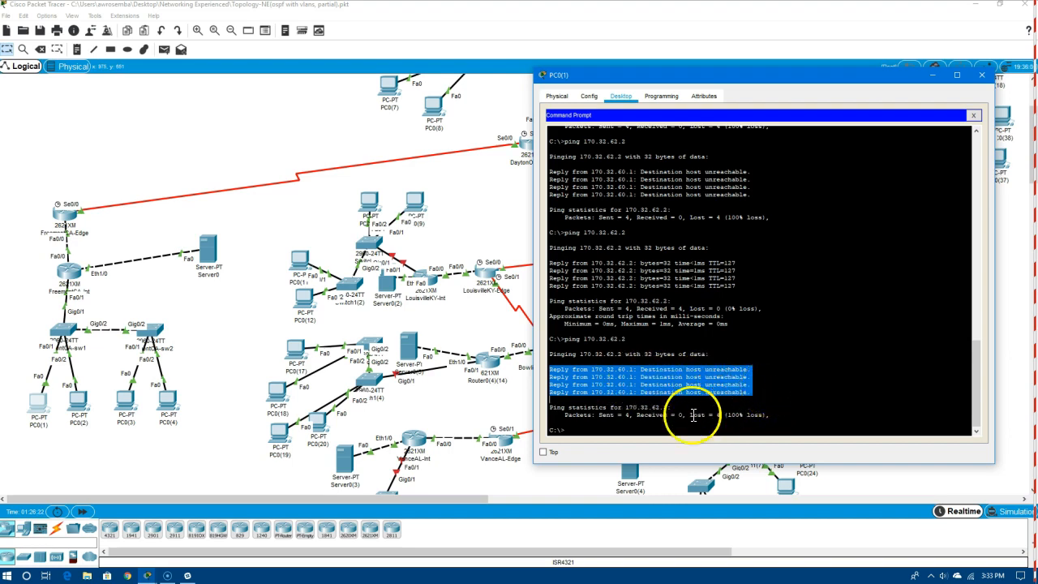
pyautogui.click(658, 418)
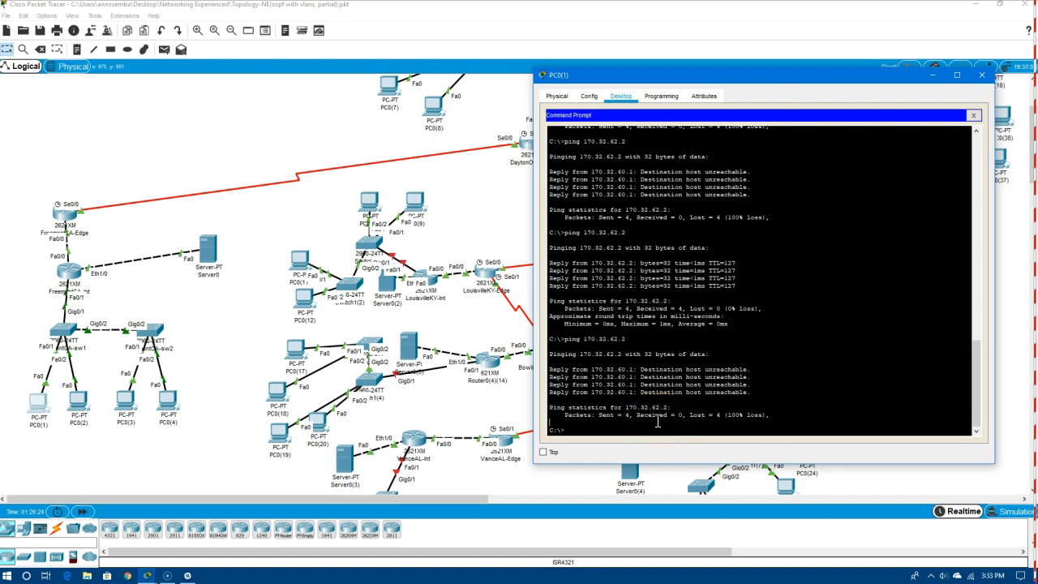